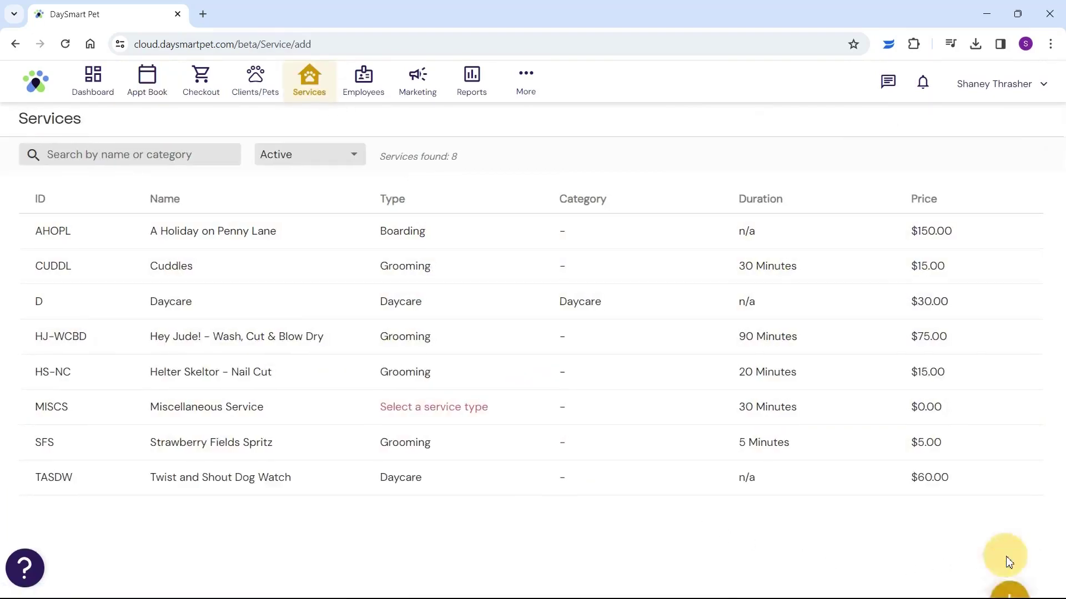
# Enter 'Quick Bath and Dry' as the name of the new Grooming service
pyautogui.click(546, 220)
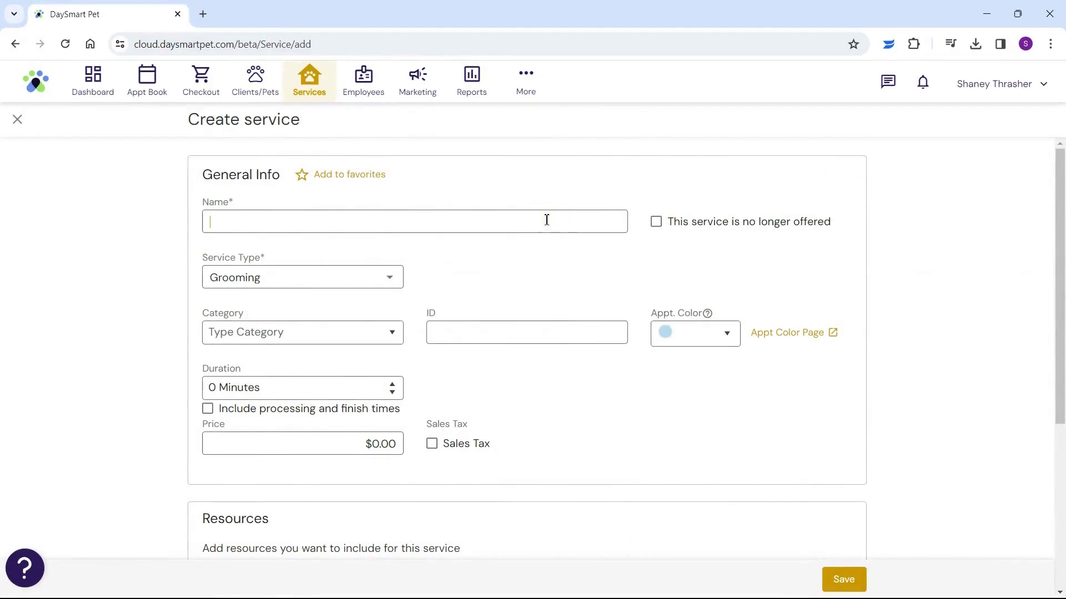
pyautogui.write('Q')
pyautogui.write(' adn')
pyautogui.write('nd Dry')
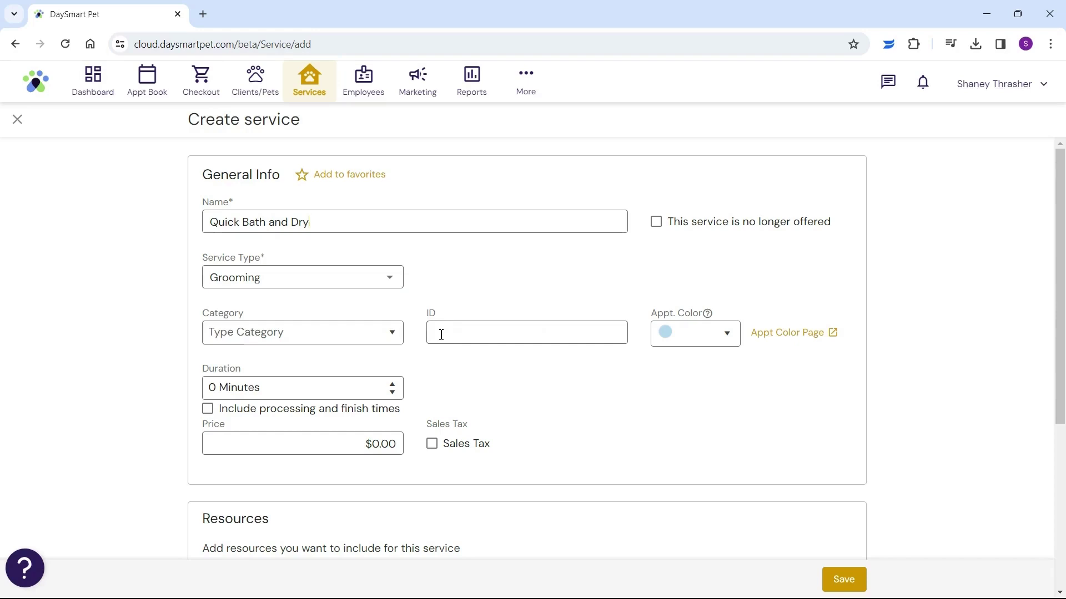
# Enter service ID QBAD24, choose the teal appointment colour, and set the duration to 35 minutes
pyautogui.click(438, 333)
pyautogui.write('QBA')
pyautogui.write('D24')
pyautogui.click(725, 335)
pyautogui.click(767, 405)
pyautogui.click(345, 391)
pyautogui.click(449, 403)
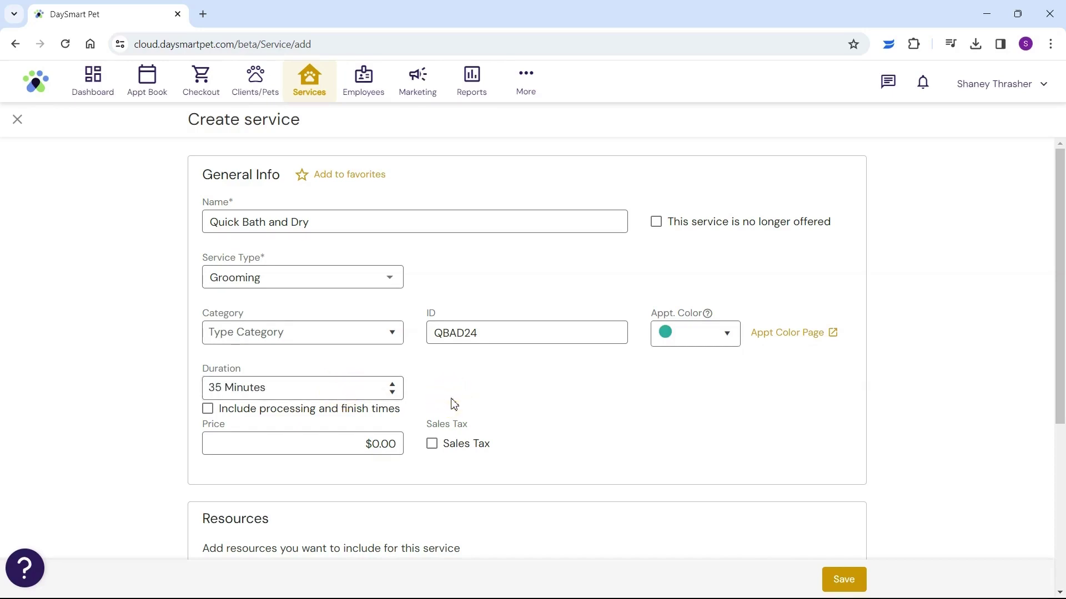
pyautogui.scroll(-1, 434, 392)
# Replace the price with $40.00 and tick the Sales Tax checkbox
pyautogui.click(349, 376)
pyautogui.click(375, 374)
pyautogui.write('4')
pyautogui.click(432, 376)
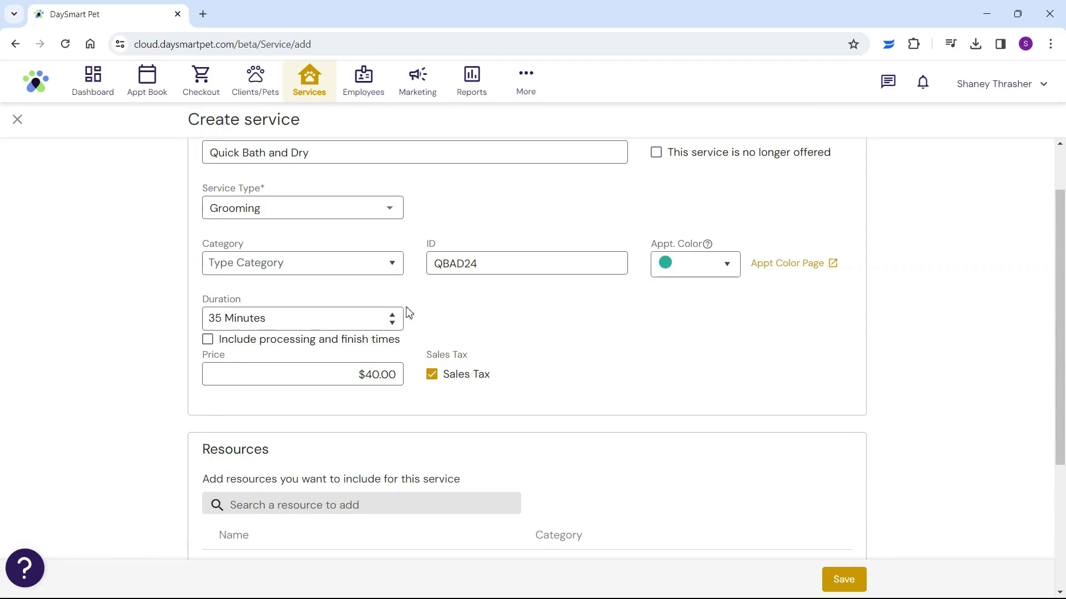